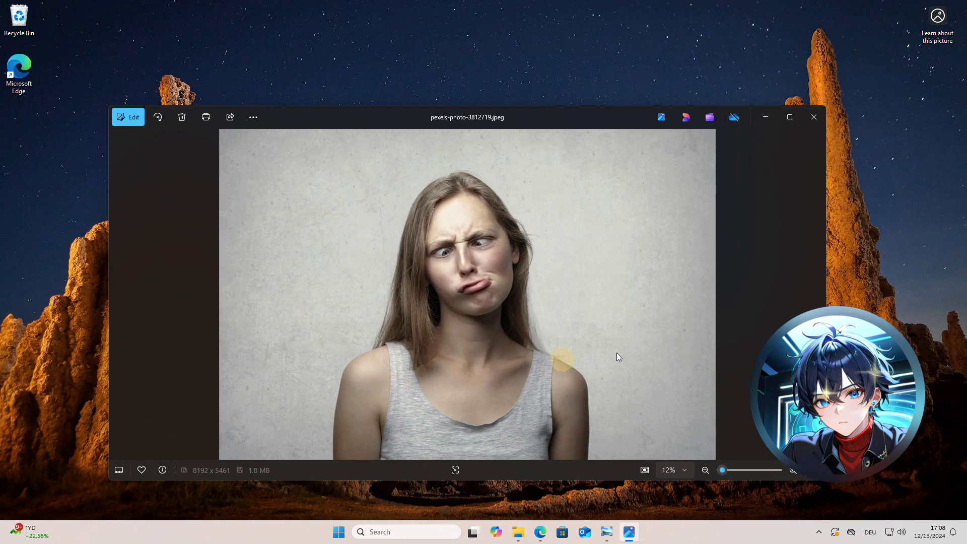
# - Flip forward three photos in Microsoft Photos to pexels-photo-3764550.jpeg, the skeleton in a VR headset
pyautogui.press('Right')
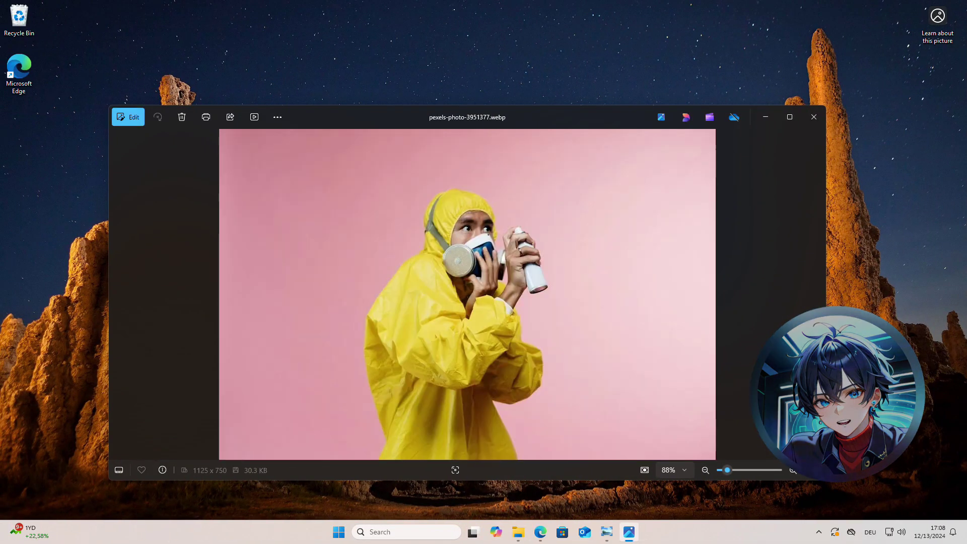
pyautogui.press('Right')
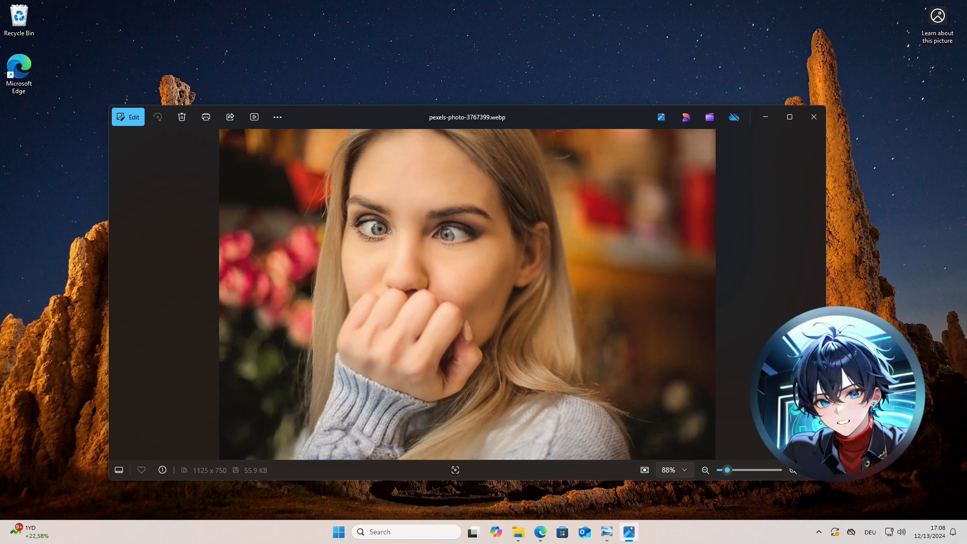
pyautogui.press('Right')
pyautogui.press('Right')
pyautogui.press('Right')
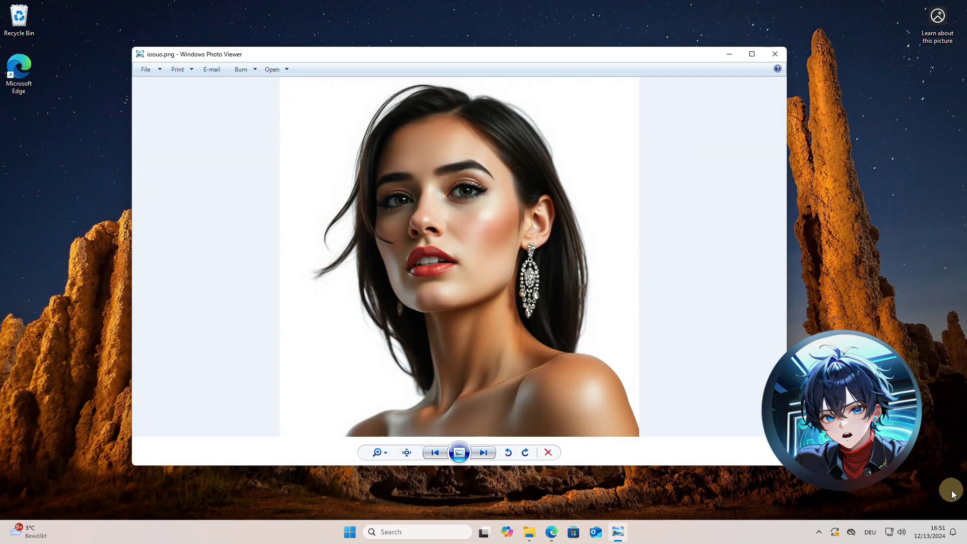
# - Advance five PNG images in Windows Photo Viewer to gdfgddddddd.png, the woman among plants
pyautogui.press('Right')
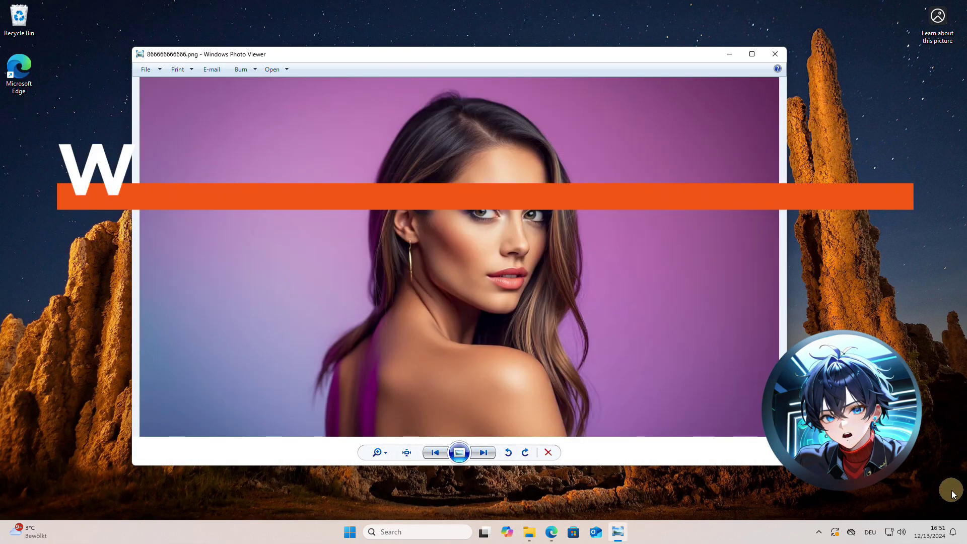
pyautogui.press('Right')
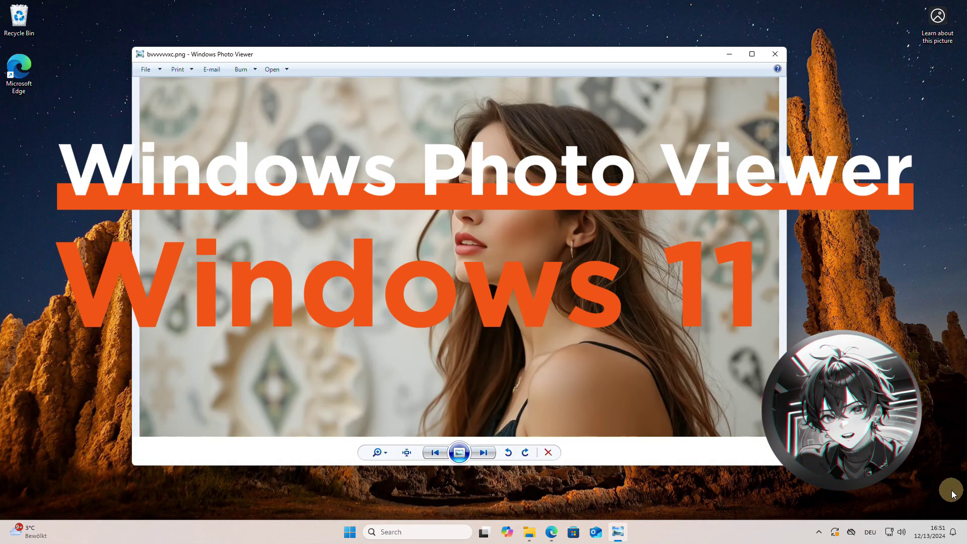
pyautogui.press('Right')
pyautogui.press('Right')
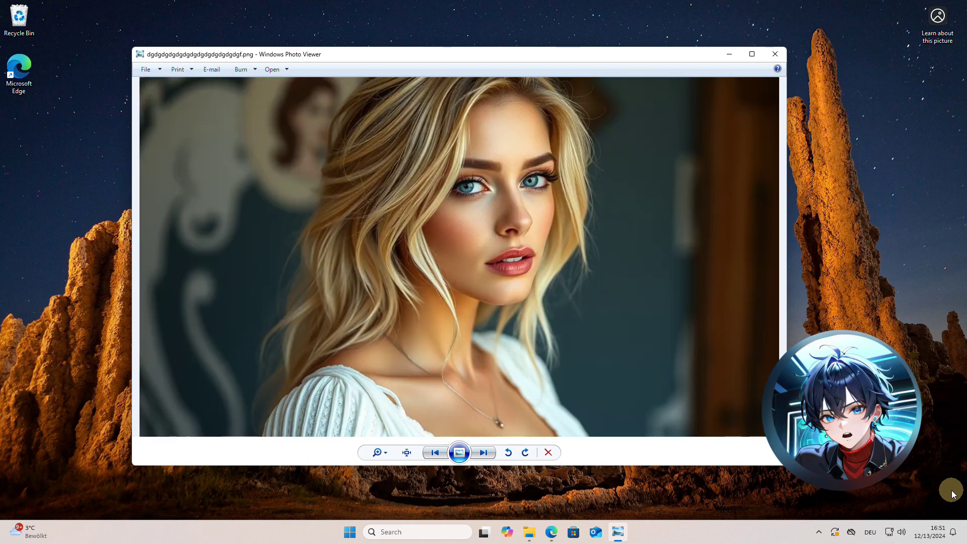
pyautogui.press('Right')
pyautogui.press('Right')
pyautogui.press('Right')
pyautogui.press('Right')
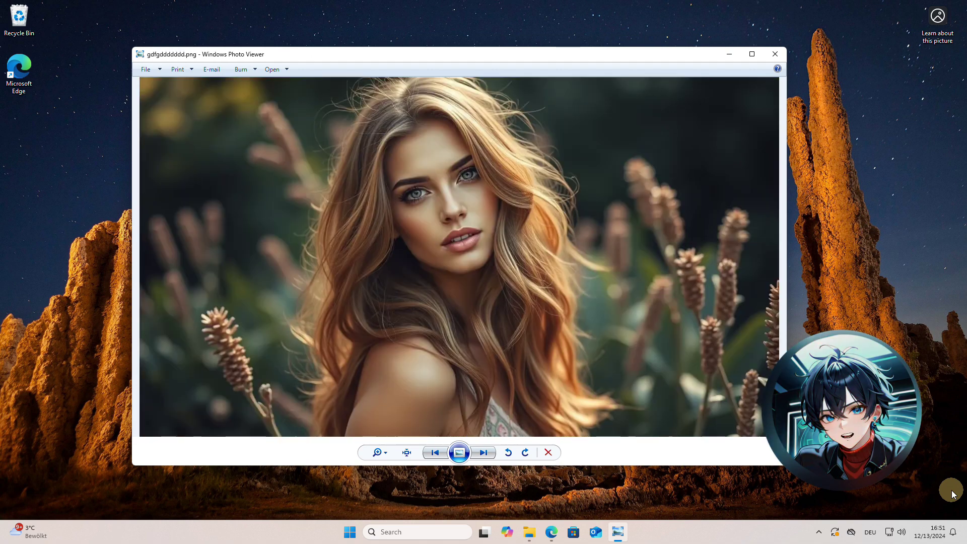
pyautogui.press('Right')
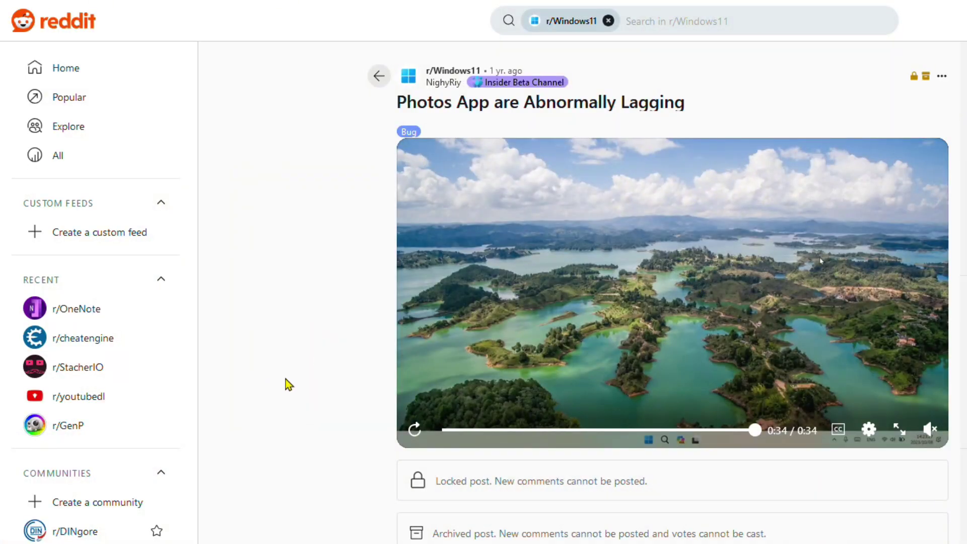
# - Read through the slow-Photos-app articles in Edge, then open image (22).webp from the desktop
pyautogui.scroll(-5, 95, 302)
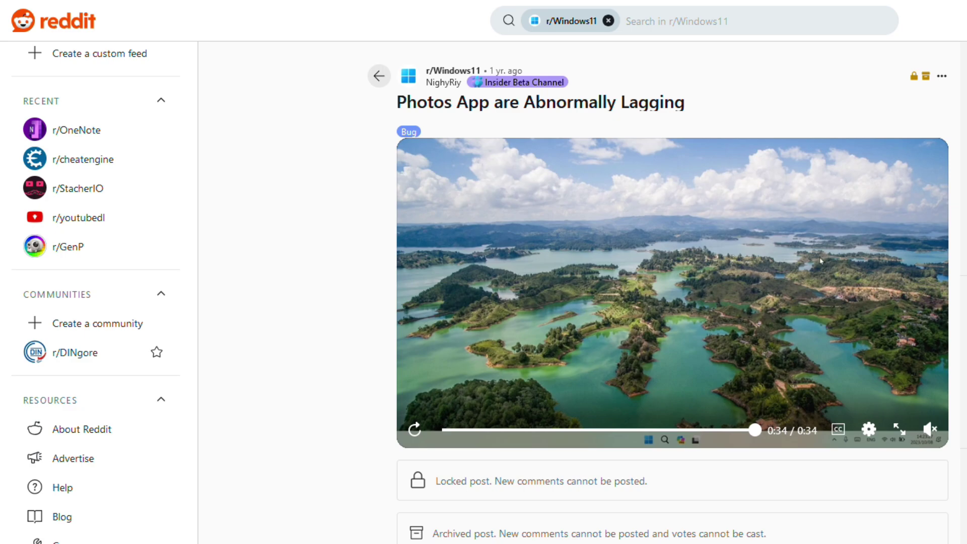
pyautogui.scroll(-6, 632, 524)
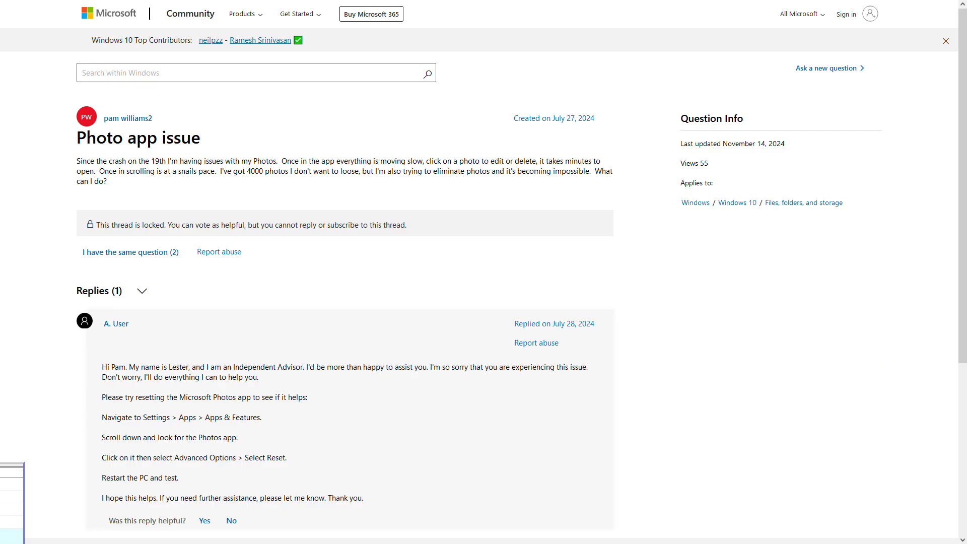
pyautogui.scroll(-2, 483, 272)
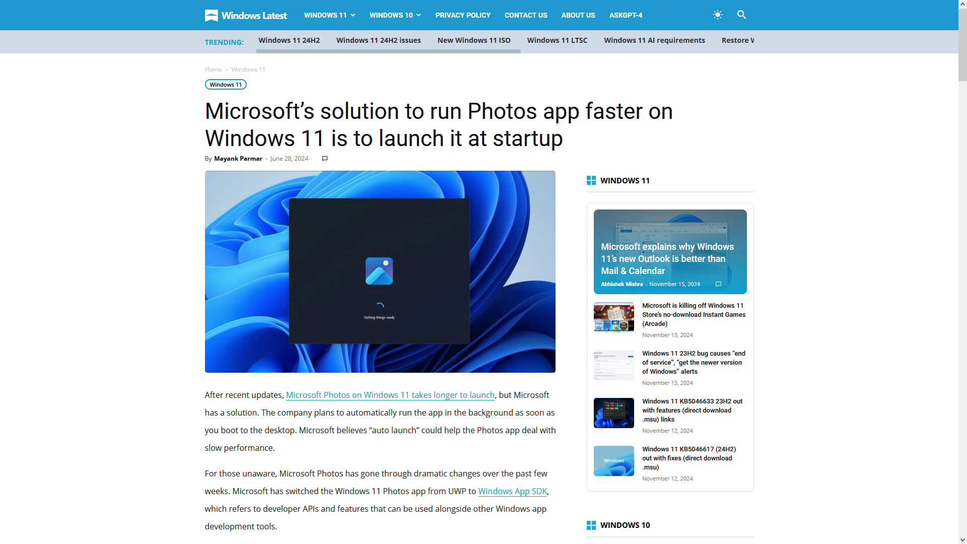
pyautogui.scroll(-2, 483, 272)
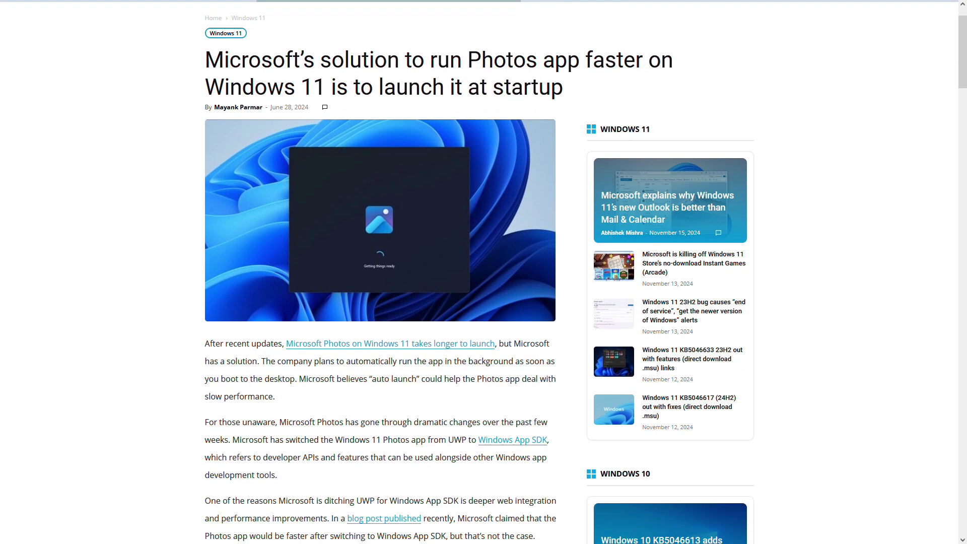
pyautogui.scroll(-2, 484, 272)
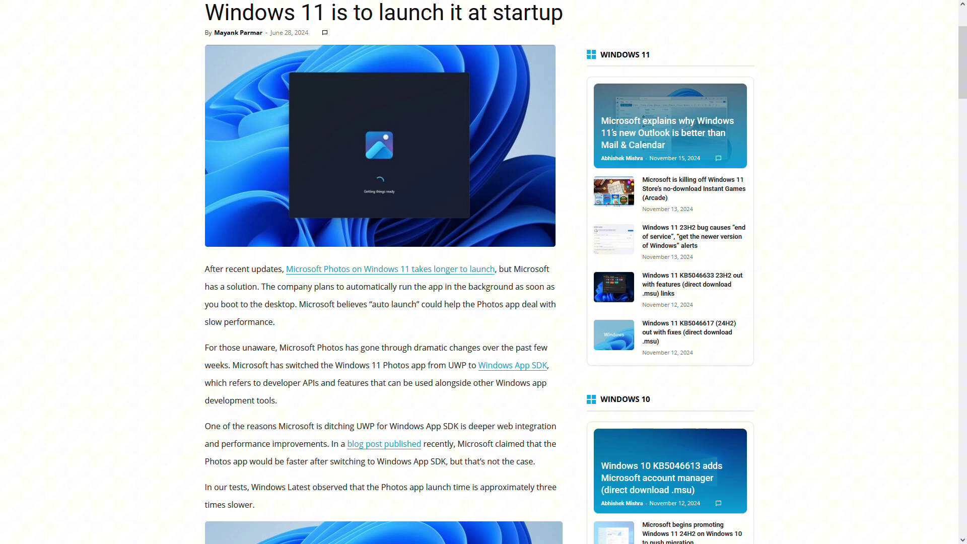
pyautogui.scroll(-2, 484, 272)
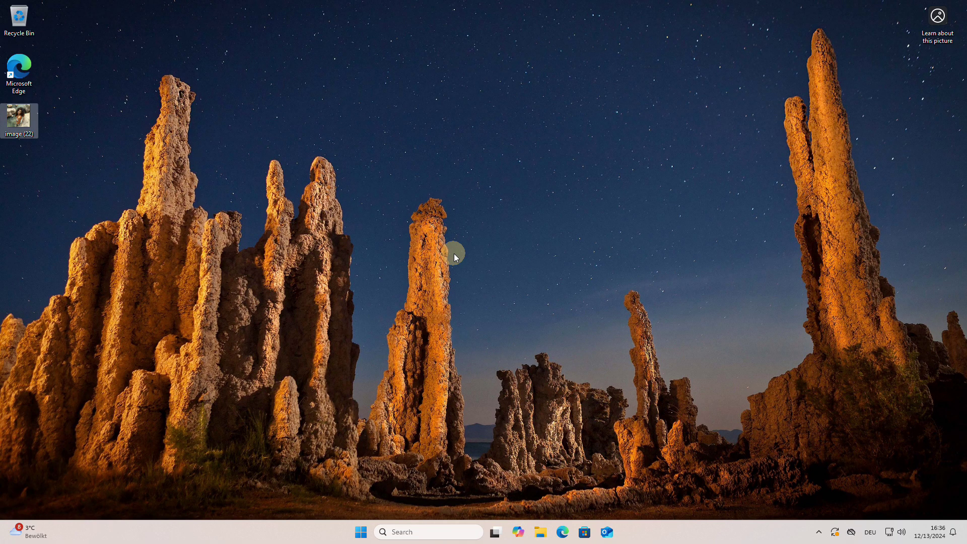
pyautogui.click(451, 244)
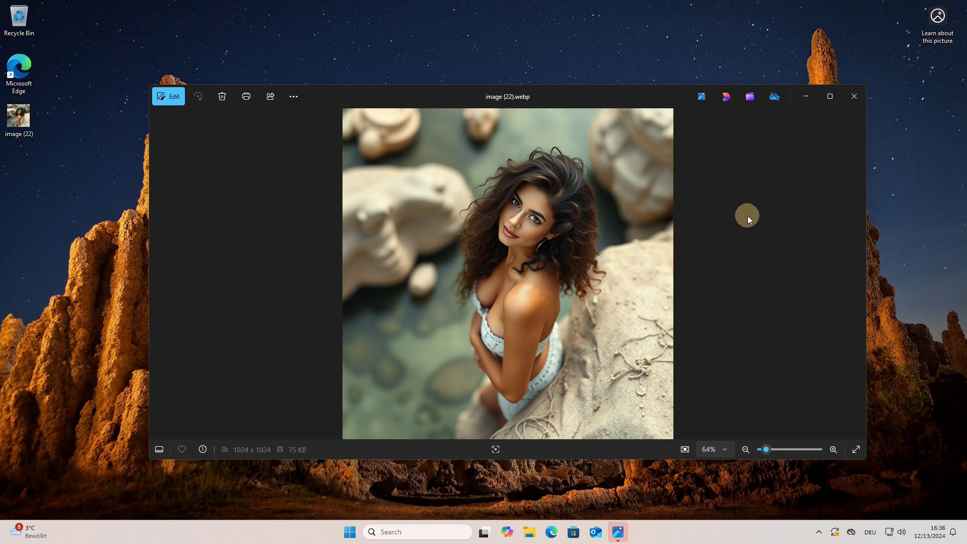
# - Click in Microsoft Photos while image (22).webp slowly finishes loading
pyautogui.click(496, 450)
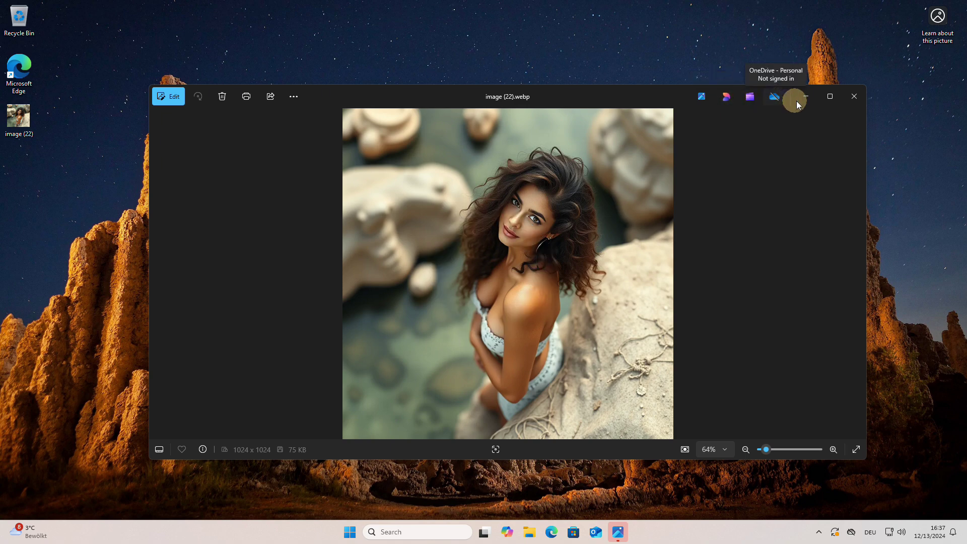
# - Close Photos and bring up the Codes_WindowsPhotoViewer.txt page in Edge
pyautogui.click(854, 98)
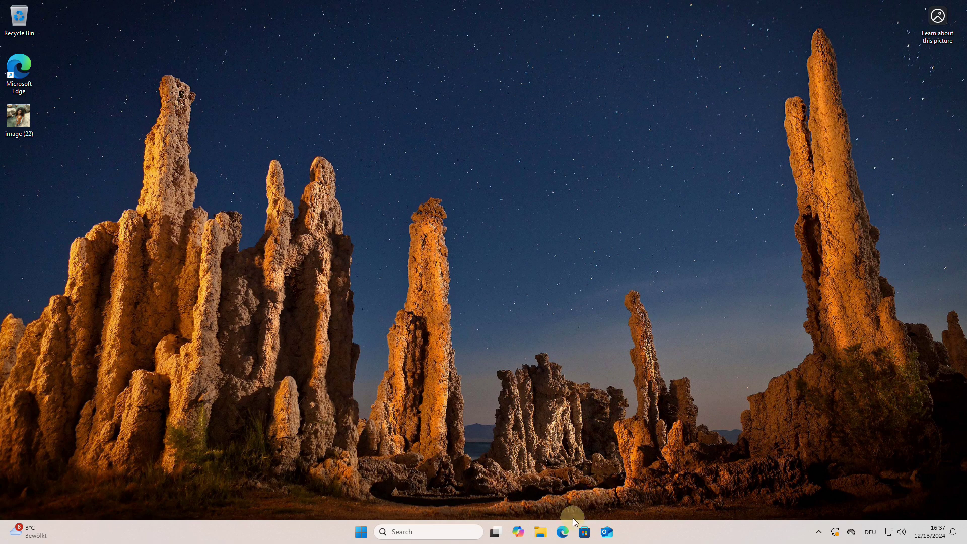
pyautogui.moveTo(566, 534); pyautogui.dragTo(588, 482)
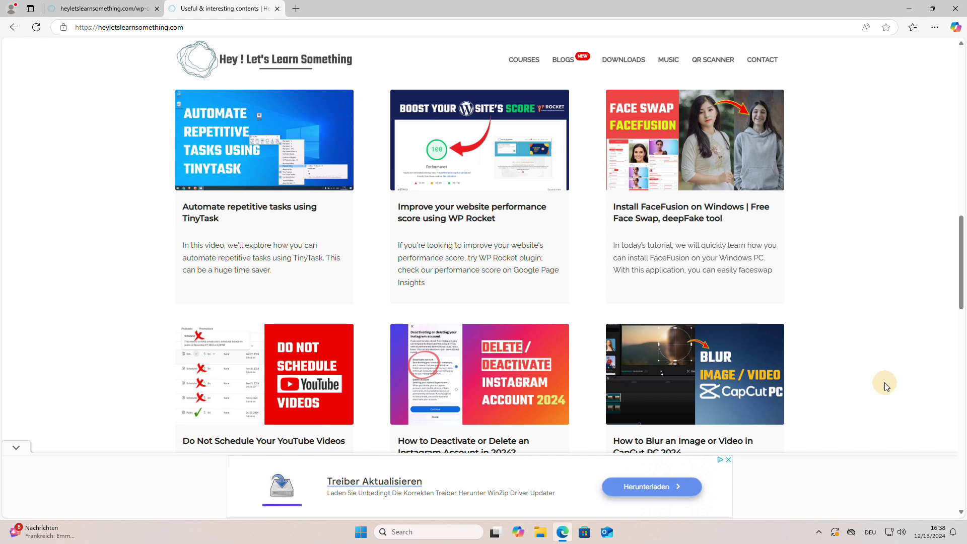
pyautogui.click(102, 11)
# - Copy the entire registry code text from the page and minimize Edge
pyautogui.moveTo(216, 232); pyautogui.dragTo(157, 189)
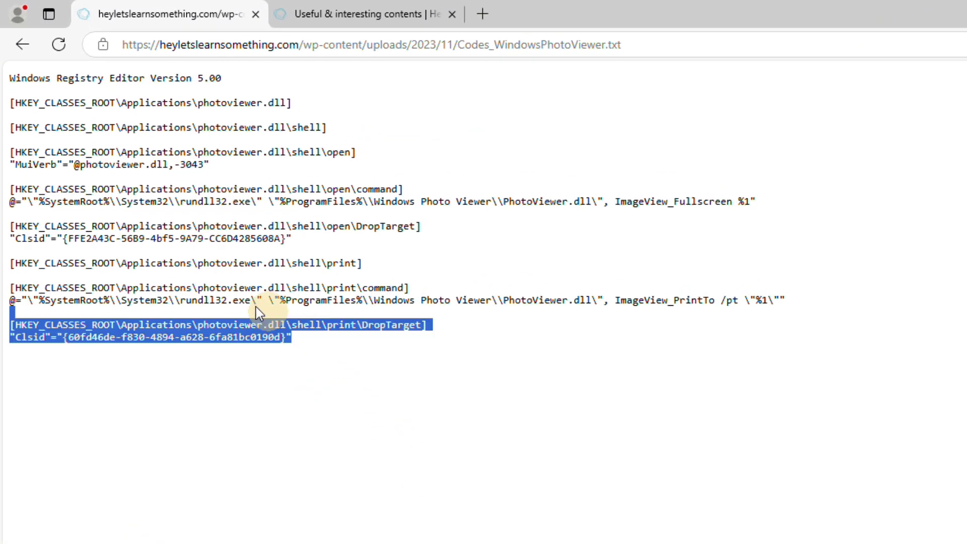
pyautogui.moveTo(256, 306); pyautogui.dragTo(11, 76)
pyautogui.rightClick(271, 225)
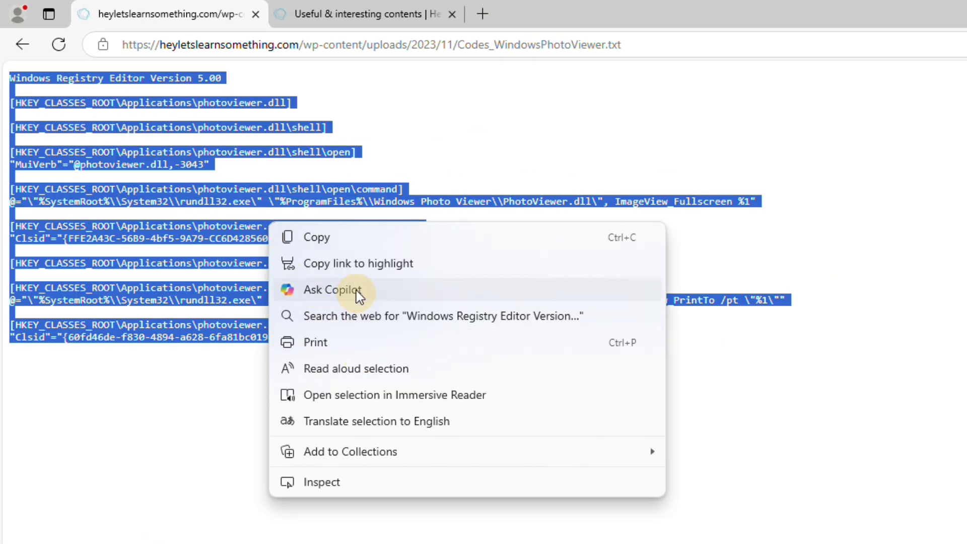
pyautogui.click(341, 242)
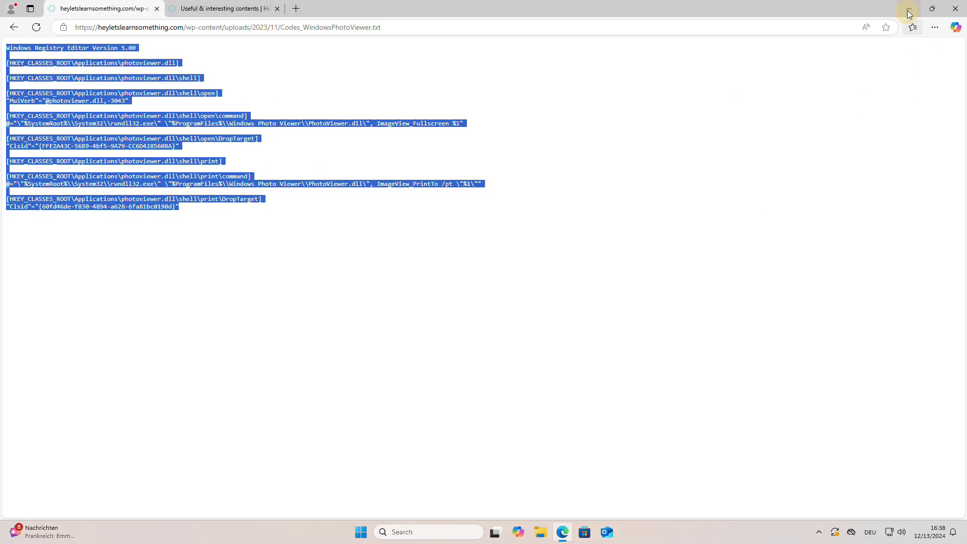
pyautogui.click(909, 12)
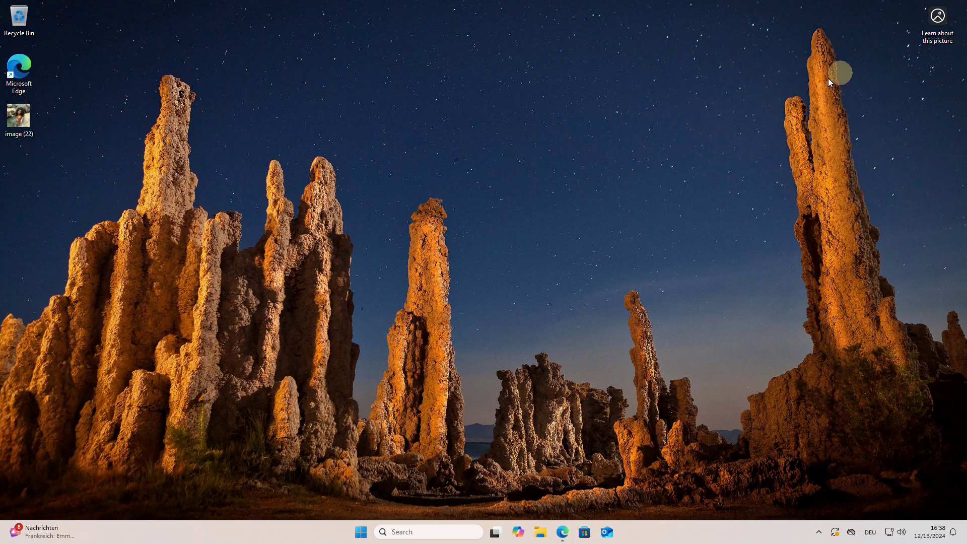
# - Create a new text document on the desktop named Classic
pyautogui.rightClick(530, 151)
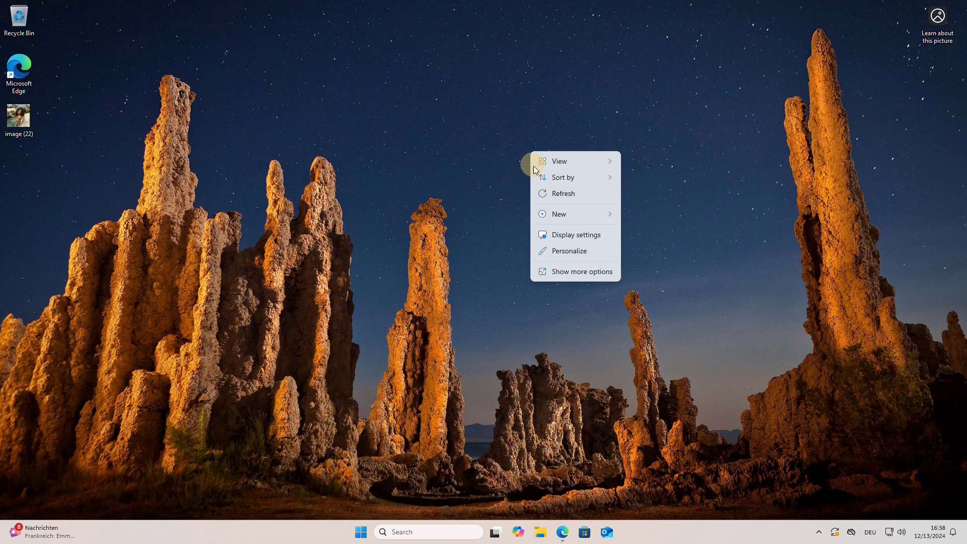
pyautogui.moveTo(588, 219)
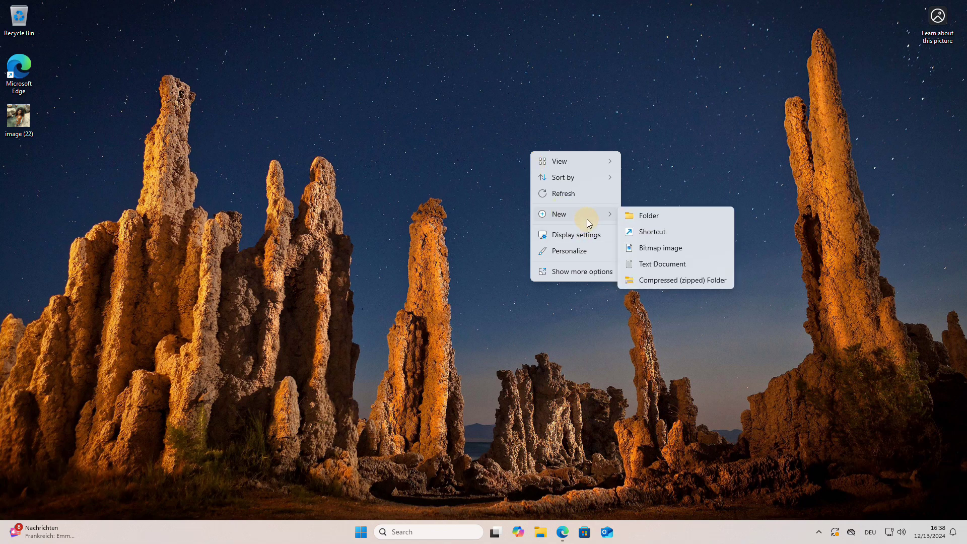
pyautogui.click(687, 271)
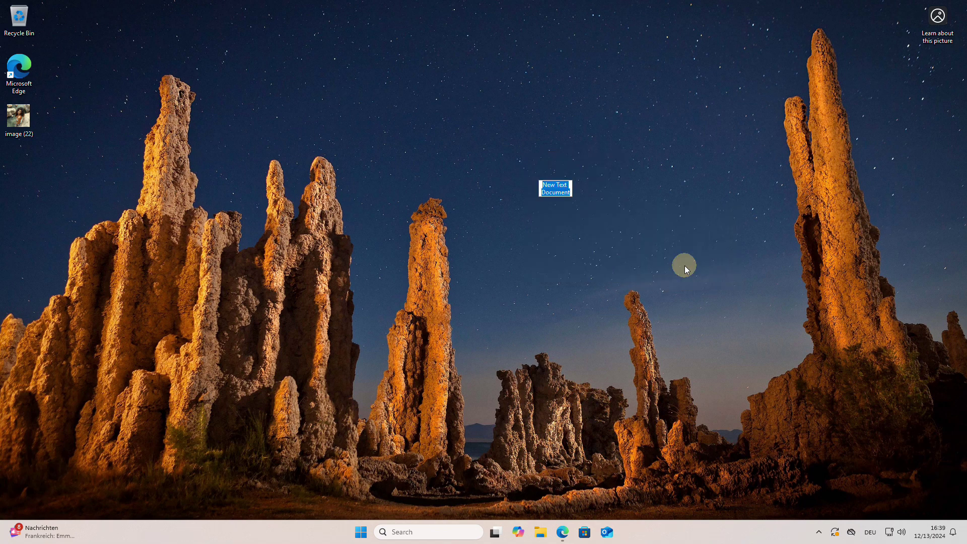
pyautogui.write('Classic')
pyautogui.press('Return')
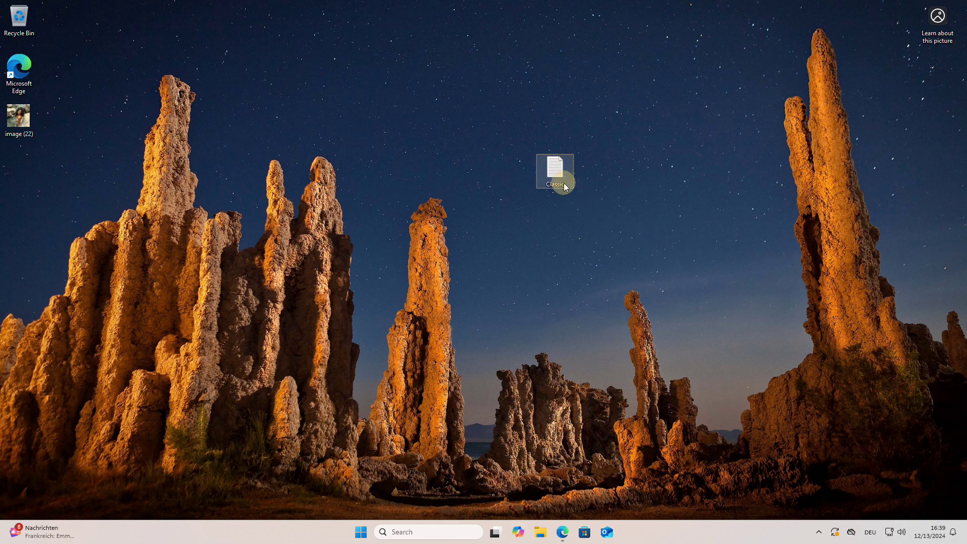
# - Paste the copied registry code into Classic.txt, save it and close Notepad
pyautogui.doubleClick(557, 174)
pyautogui.rightClick(394, 244)
pyautogui.click(423, 317)
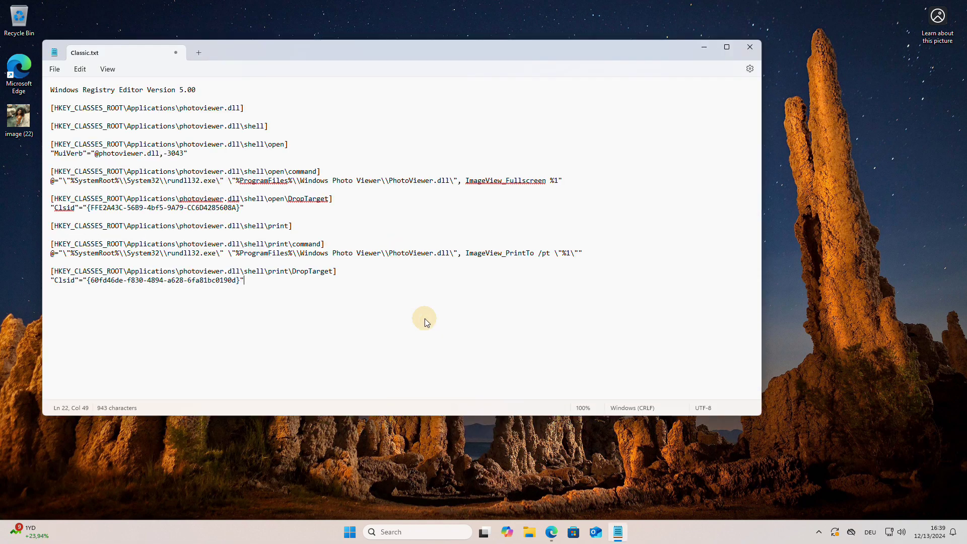
pyautogui.click(56, 74)
pyautogui.click(101, 139)
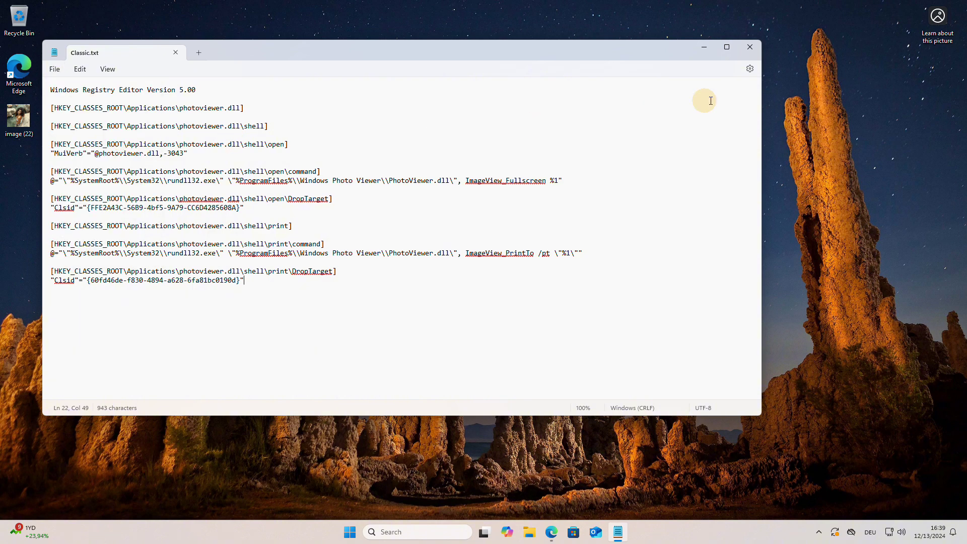
pyautogui.click(750, 47)
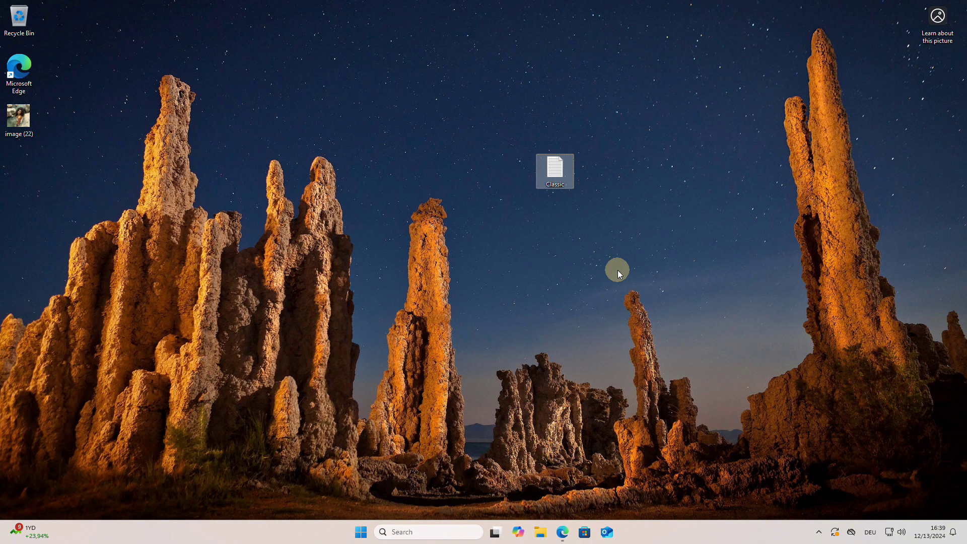
# - Search Windows for 'file ext' and open the show file extensions setting
pyautogui.press('super')
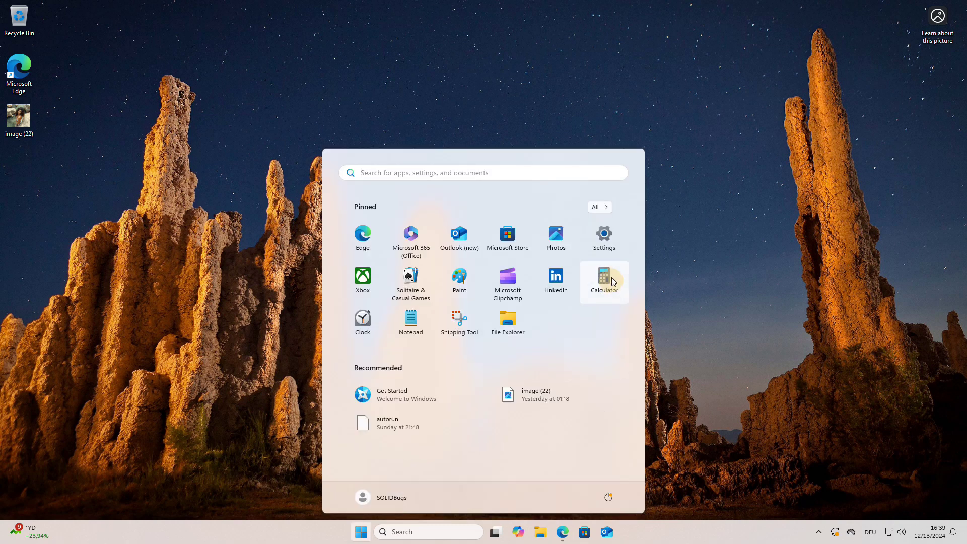
pyautogui.write('fi')
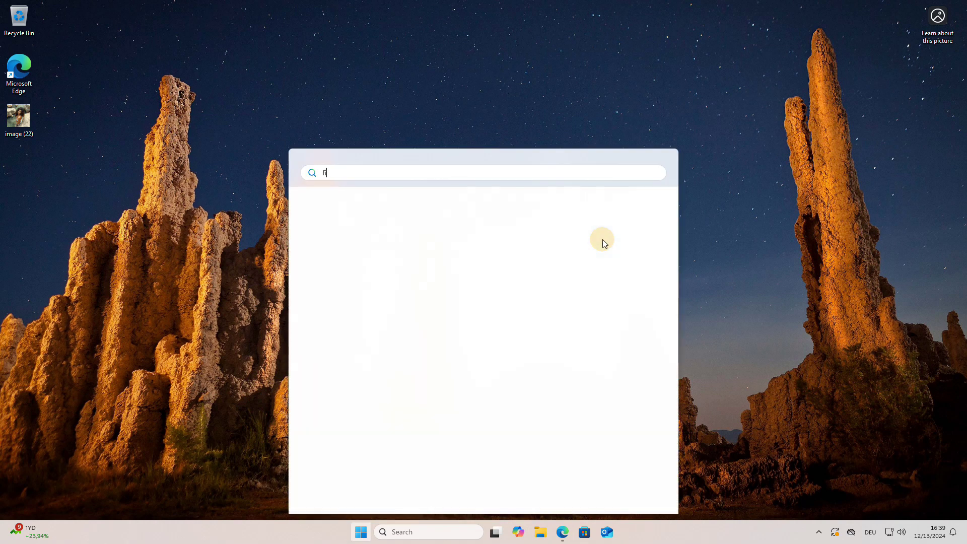
pyautogui.write('le ext')
pyautogui.click(406, 249)
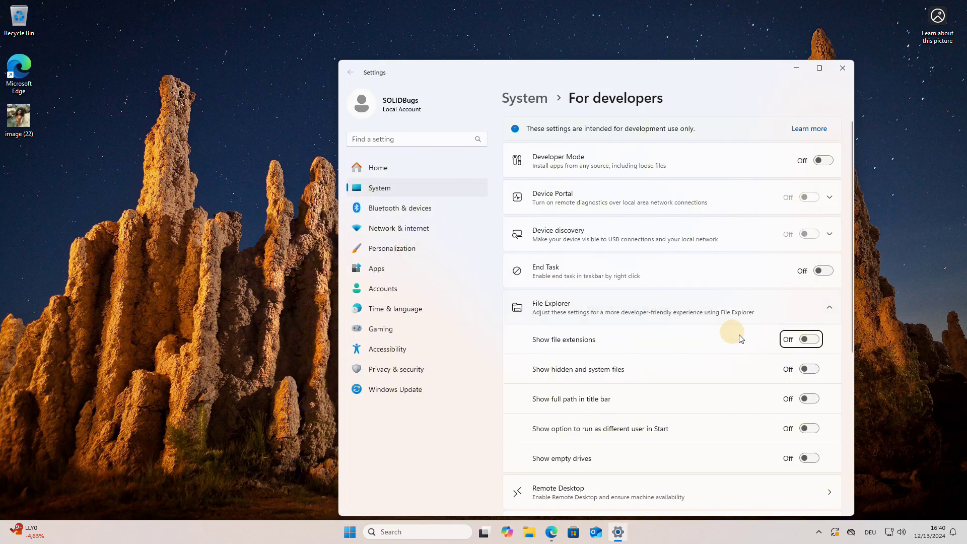
# - Switch Show file extensions On under System > For developers > File Explorer
pyautogui.click(812, 339)
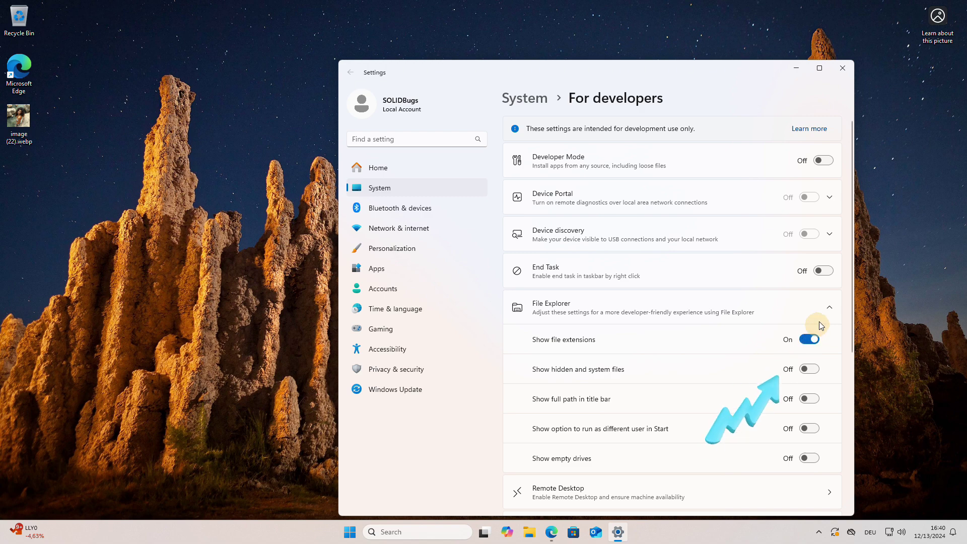
# - Close Settings and rename Classic.txt to Classic.reg, accepting the extension change
pyautogui.click(843, 68)
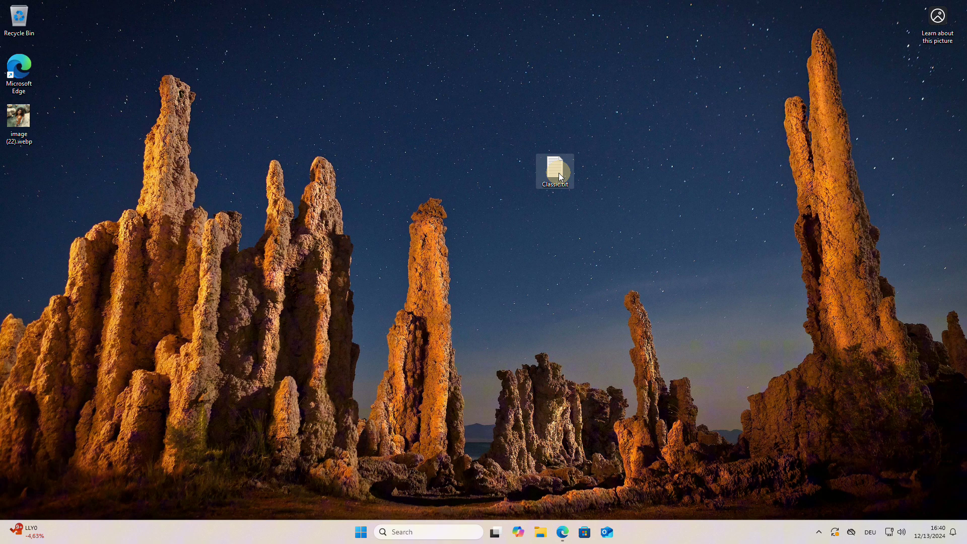
pyautogui.rightClick(561, 177)
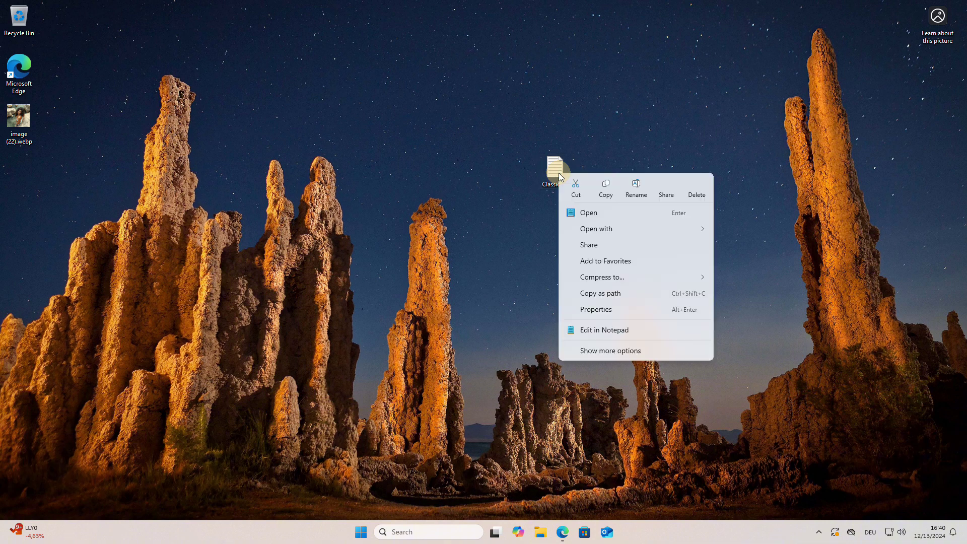
pyautogui.click(642, 192)
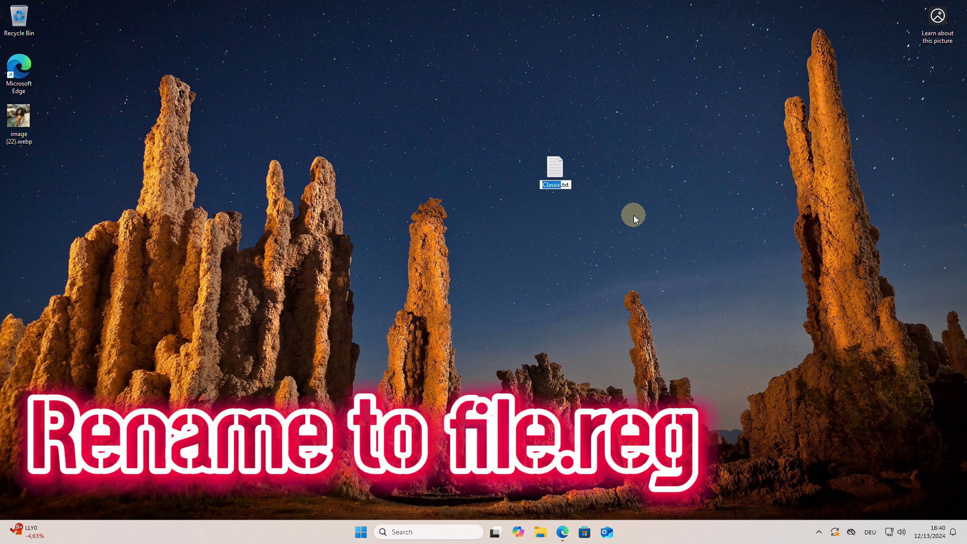
pyautogui.press('End')
pyautogui.press('BackSpace')
pyautogui.press('BackSpace')
pyautogui.press('BackSpace')
pyautogui.write('reg')
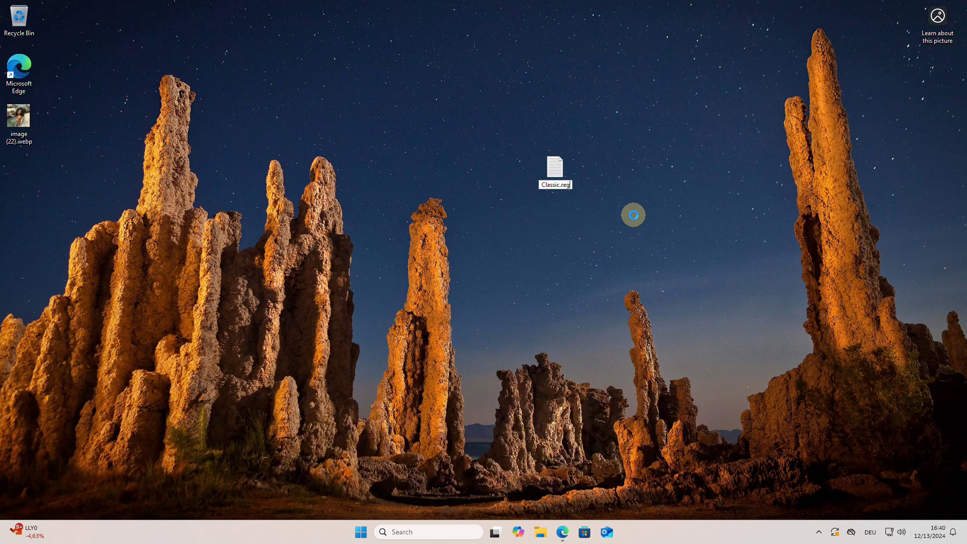
pyautogui.press('Return')
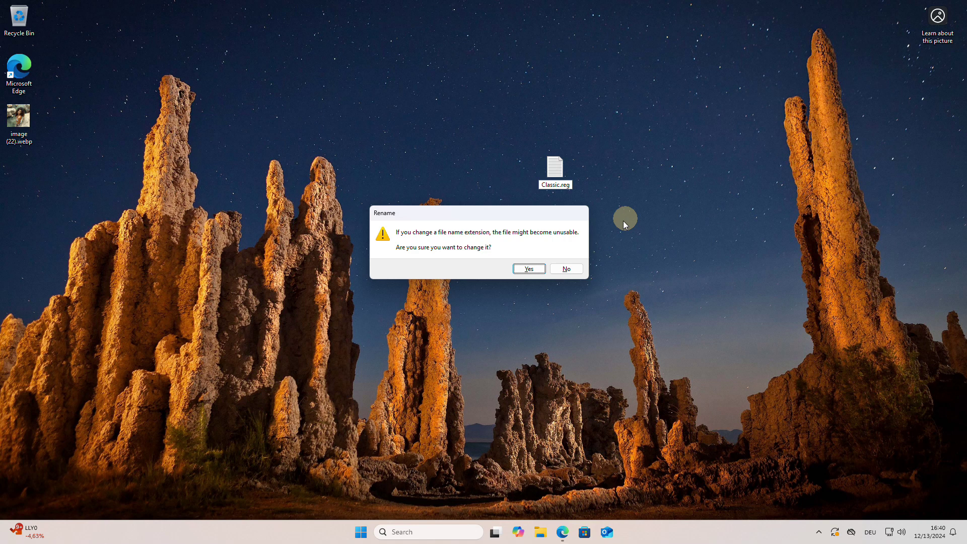
pyautogui.click(535, 269)
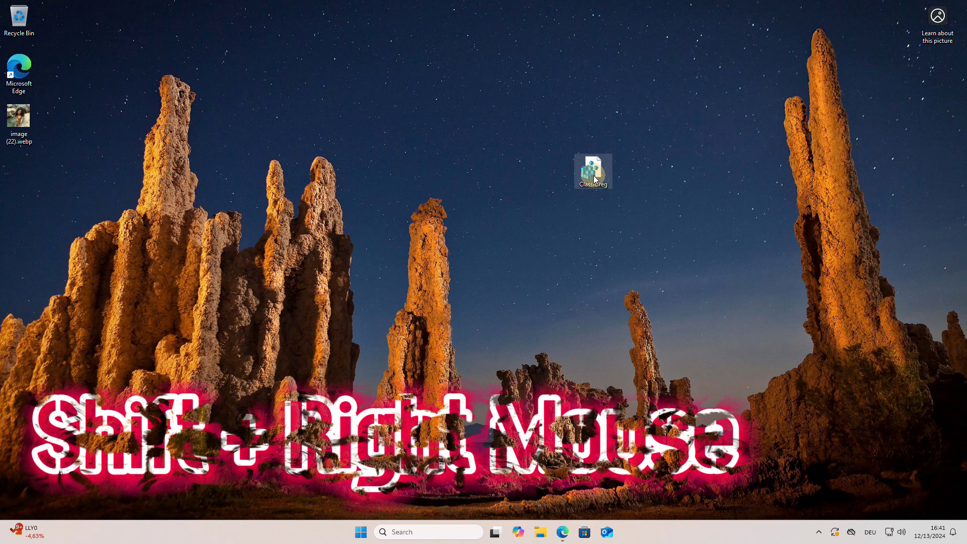
# - Merge Classic.reg into the registry, approving the UAC prompt and the warning
pyautogui.keyDown('shift'); pyautogui.rightClick(595, 172); pyautogui.keyUp('shift')
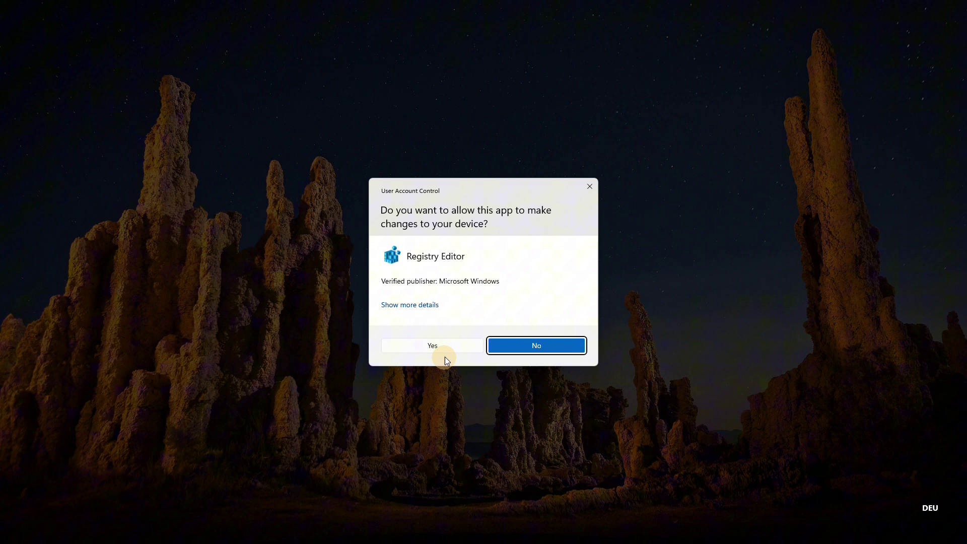
pyautogui.click(453, 346)
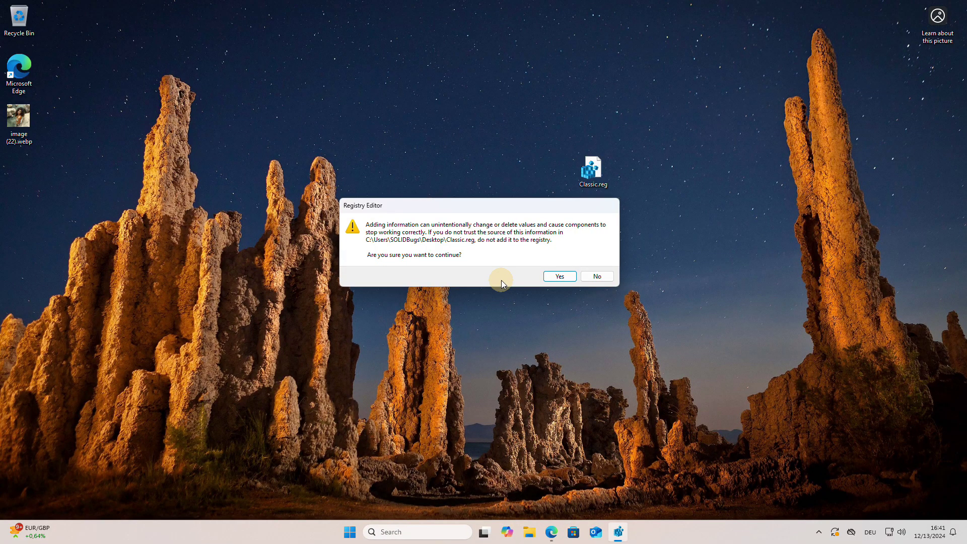
pyautogui.click(560, 276)
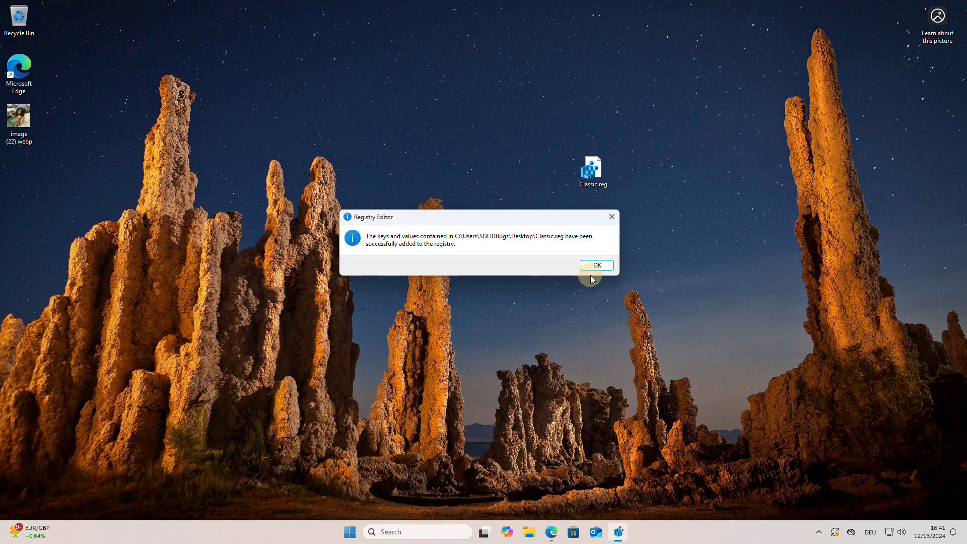
pyautogui.click(598, 267)
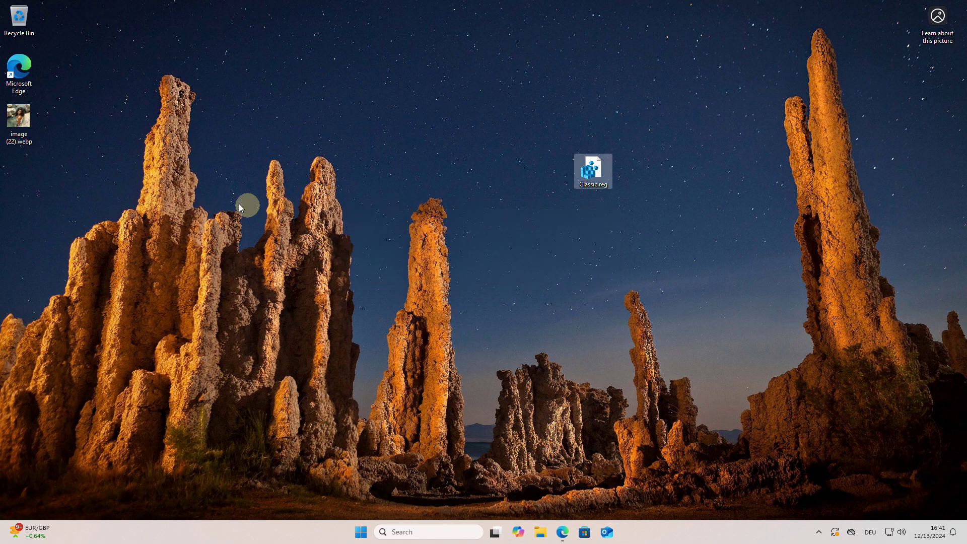
# - Make Windows Photo Viewer the always-used app for image (22).webp via Open with
pyautogui.rightClick(28, 127)
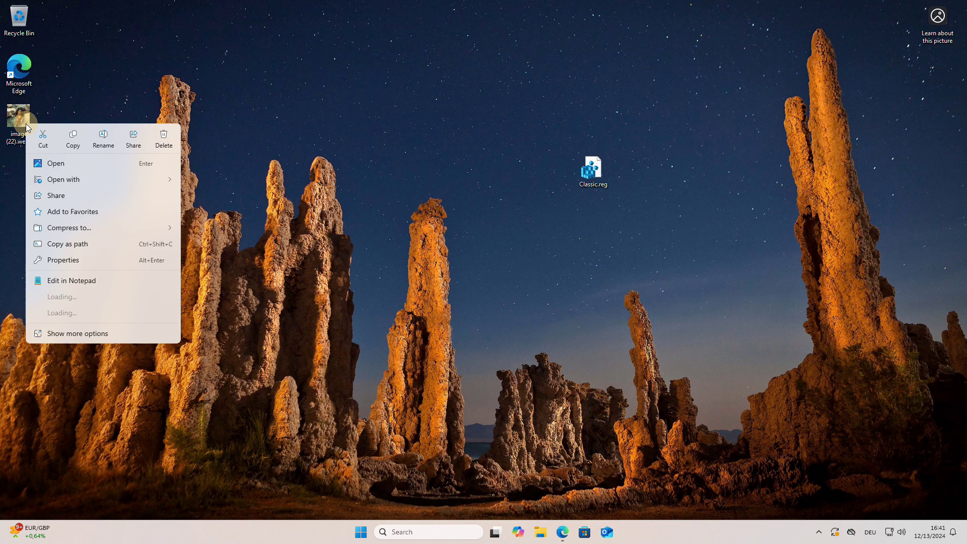
pyautogui.moveTo(129, 180)
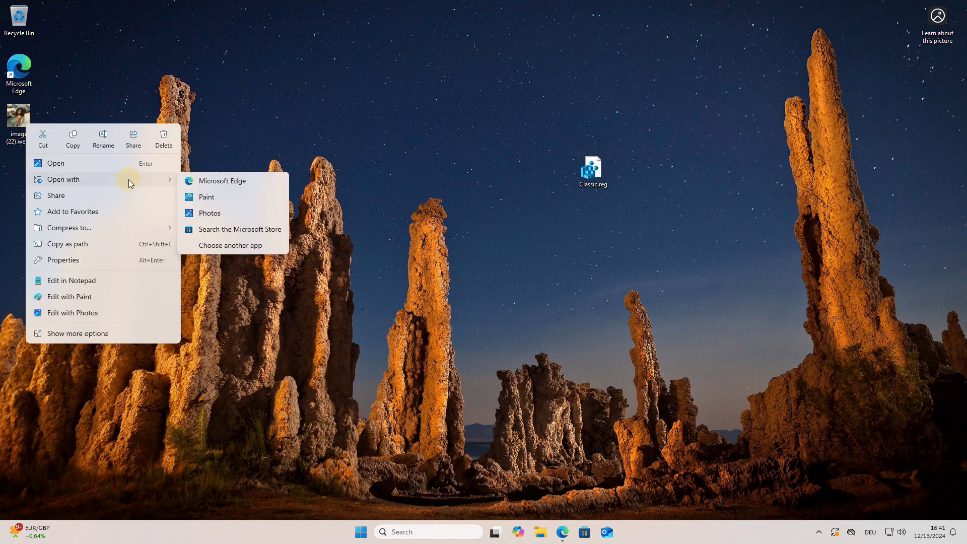
pyautogui.click(253, 246)
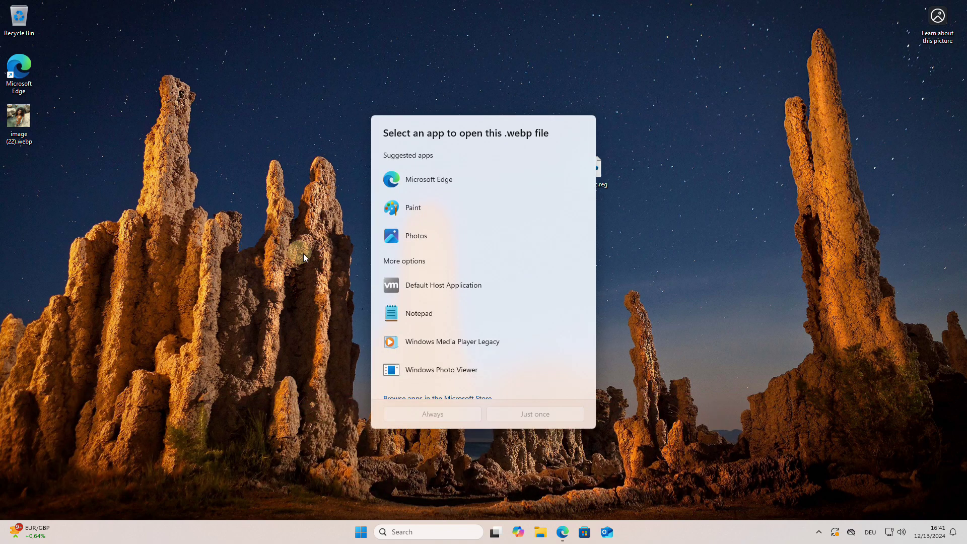
pyautogui.scroll(-2, 519, 346)
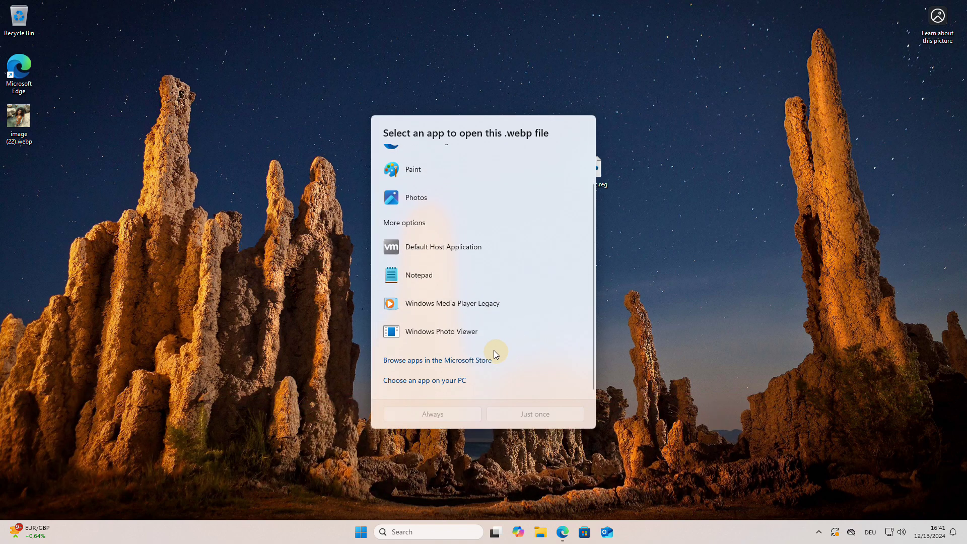
pyautogui.click(467, 337)
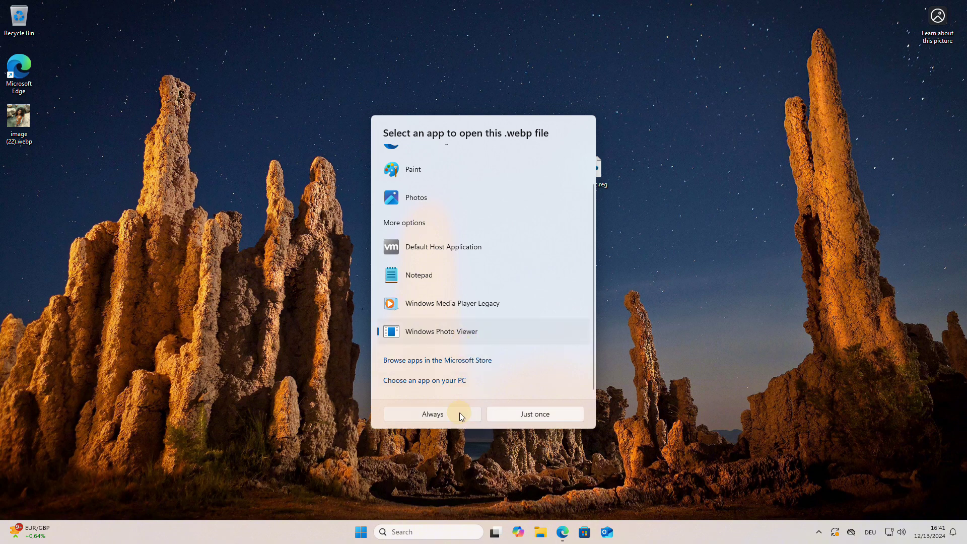
pyautogui.click(460, 414)
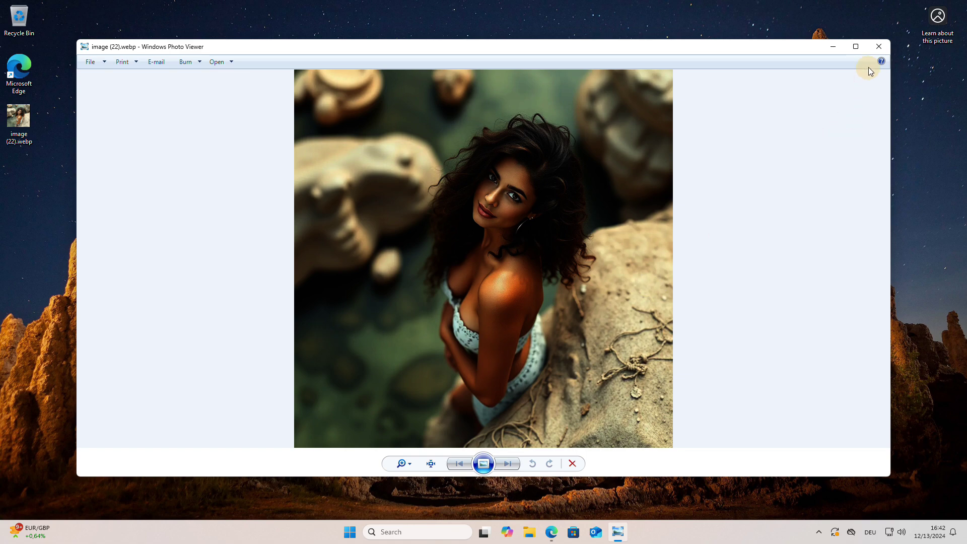
# - Close Photo Viewer and paste the 30 copied image files into the empty pics folder
pyautogui.click(879, 47)
pyautogui.doubleClick(589, 167)
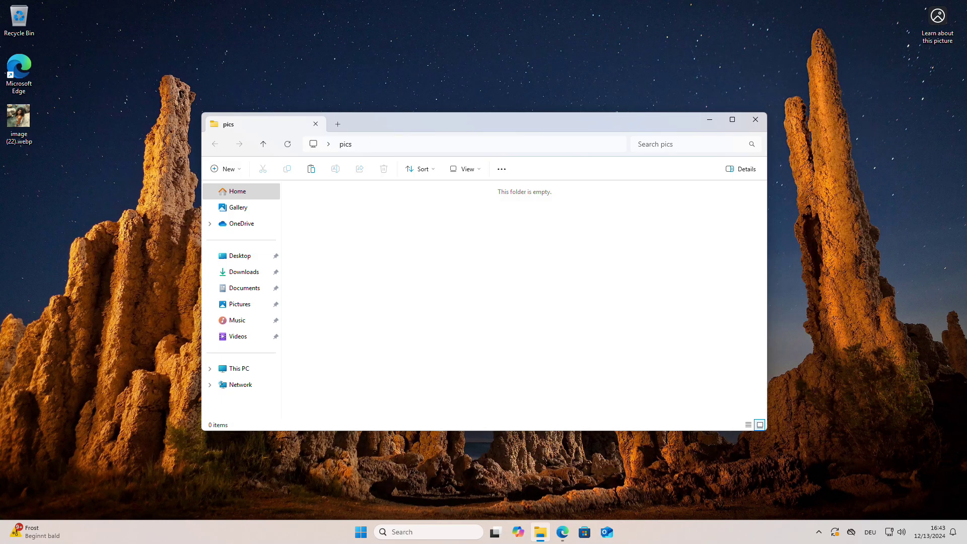
pyautogui.rightClick(372, 294)
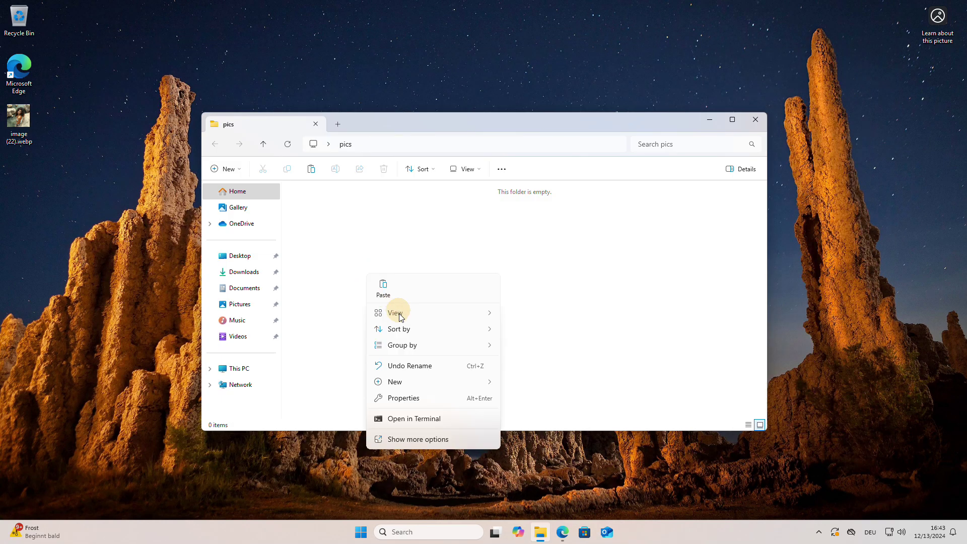
pyautogui.click(380, 282)
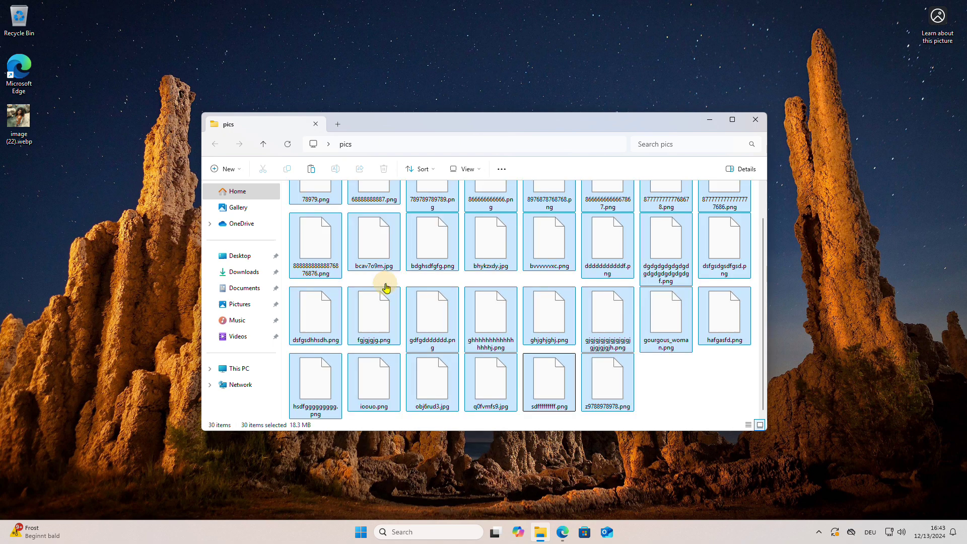
# - Open 78979.png to confirm it still launches in Photos, then close Photos
pyautogui.scroll(1, 386, 286)
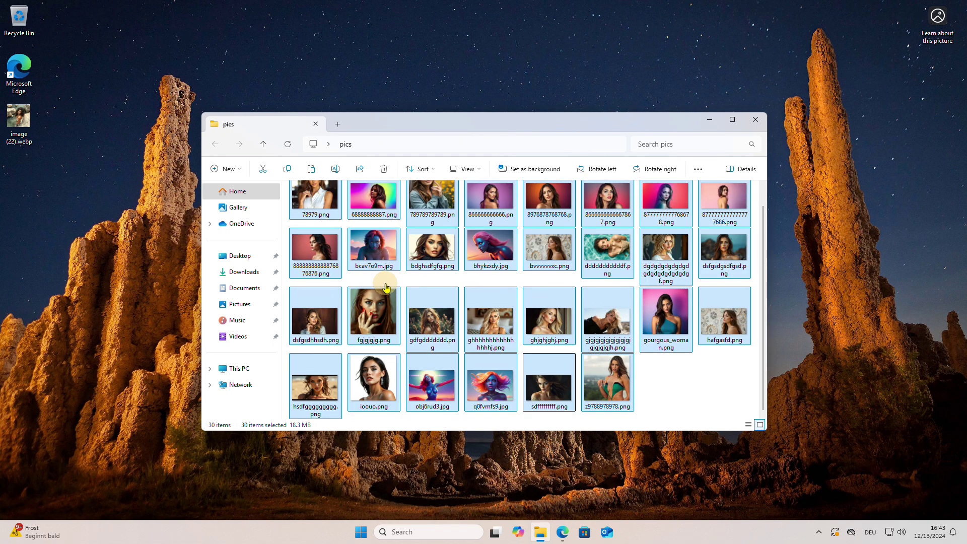
pyautogui.click(323, 218)
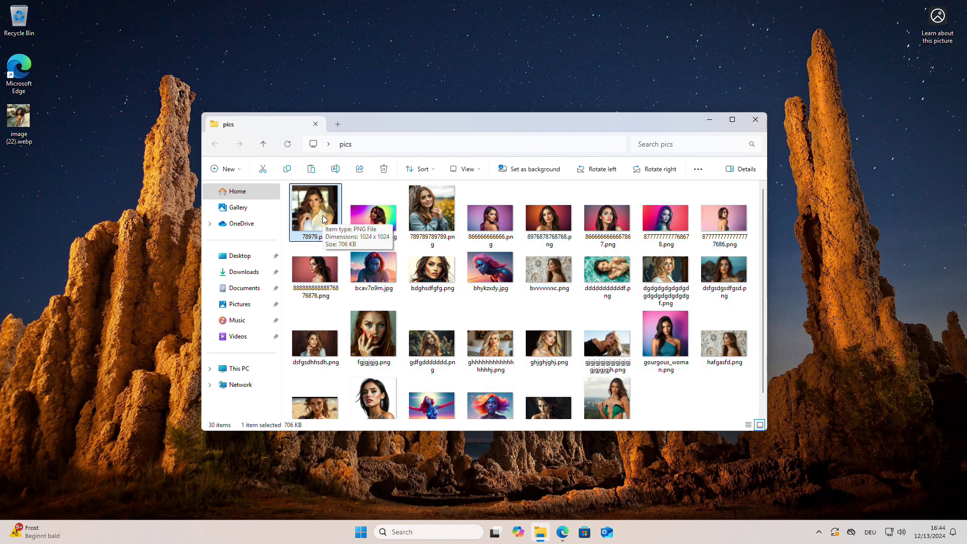
pyautogui.doubleClick(323, 215)
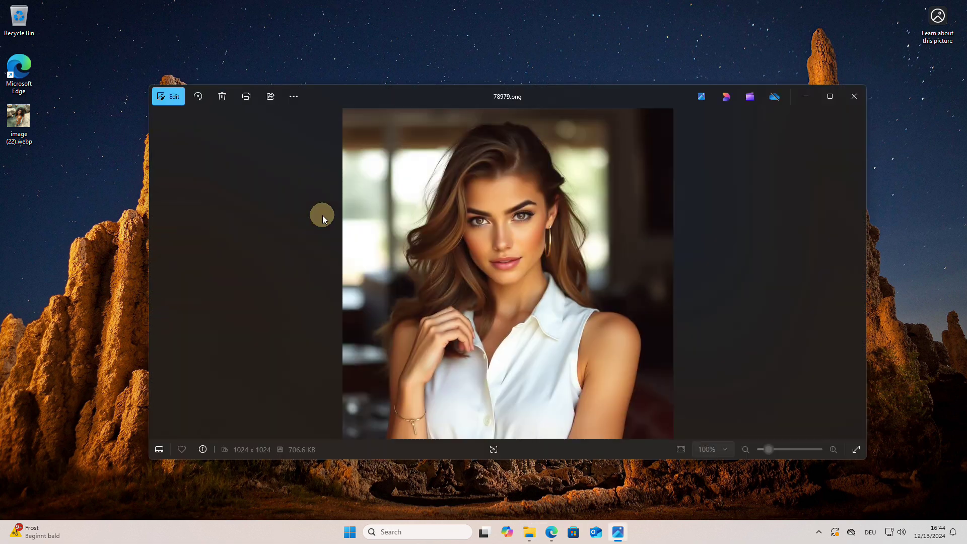
pyautogui.click(854, 99)
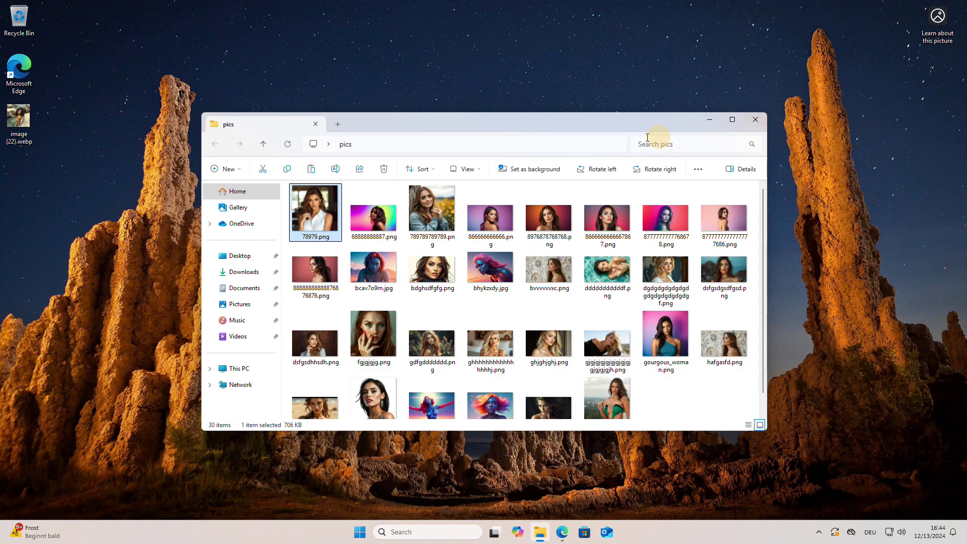
# - Choose Windows Photo Viewer from the Open with app list for 78979.png
pyautogui.rightClick(328, 220)
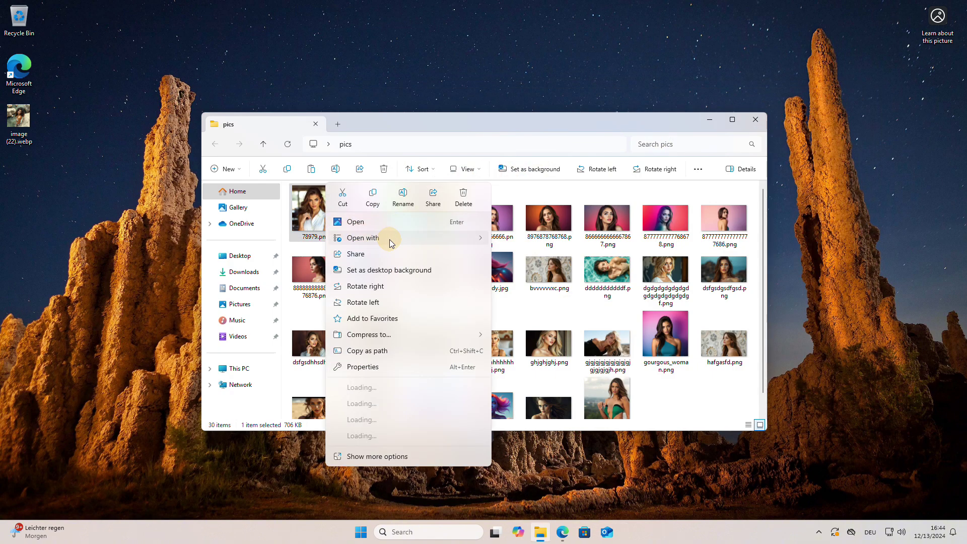
pyautogui.moveTo(390, 240)
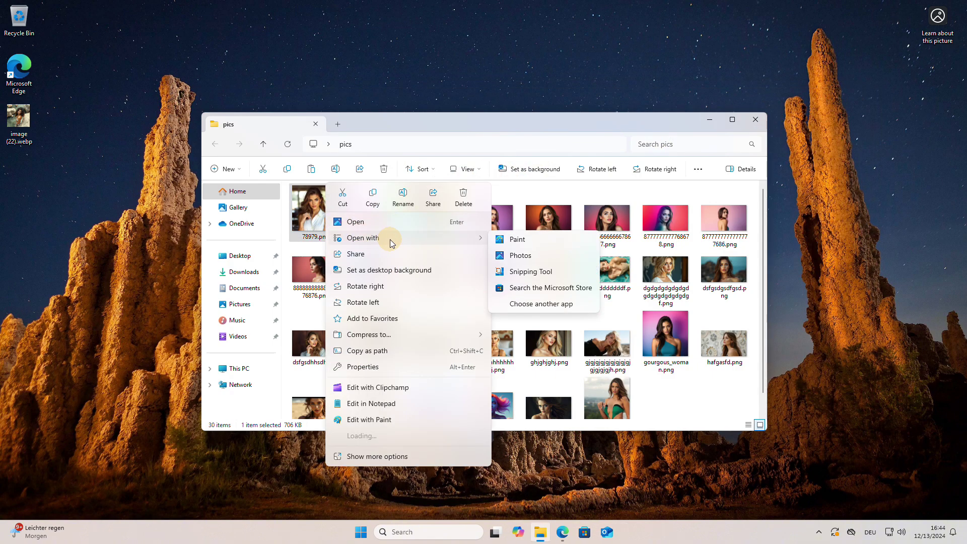
pyautogui.click(565, 310)
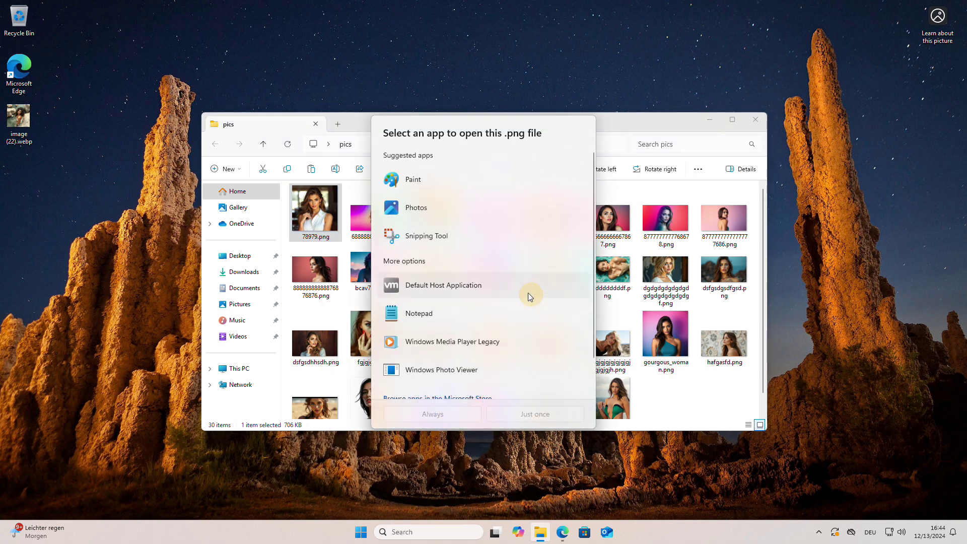
pyautogui.scroll(-2, 501, 263)
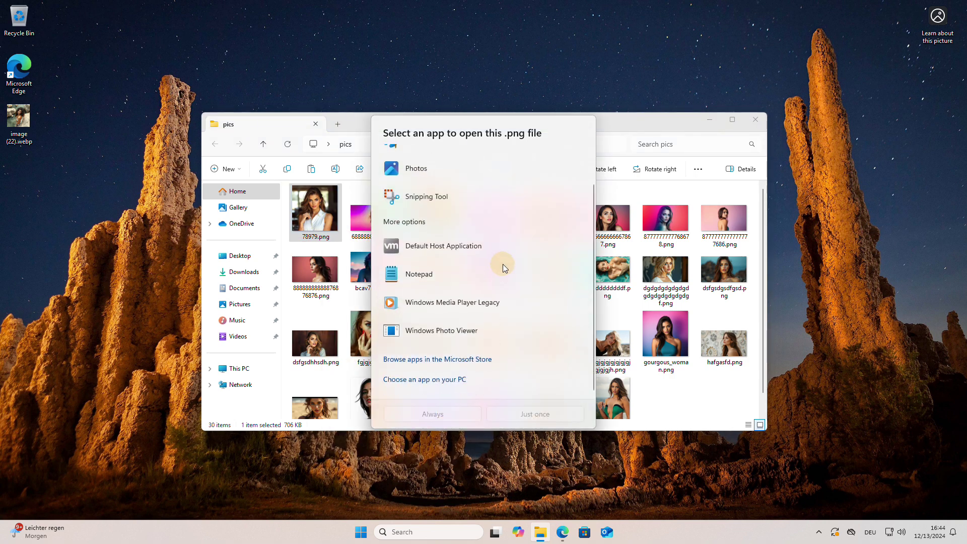
pyautogui.click(497, 332)
# - Always open .png files with Windows Photo Viewer, then advance to 68888888887.png
pyautogui.click(457, 414)
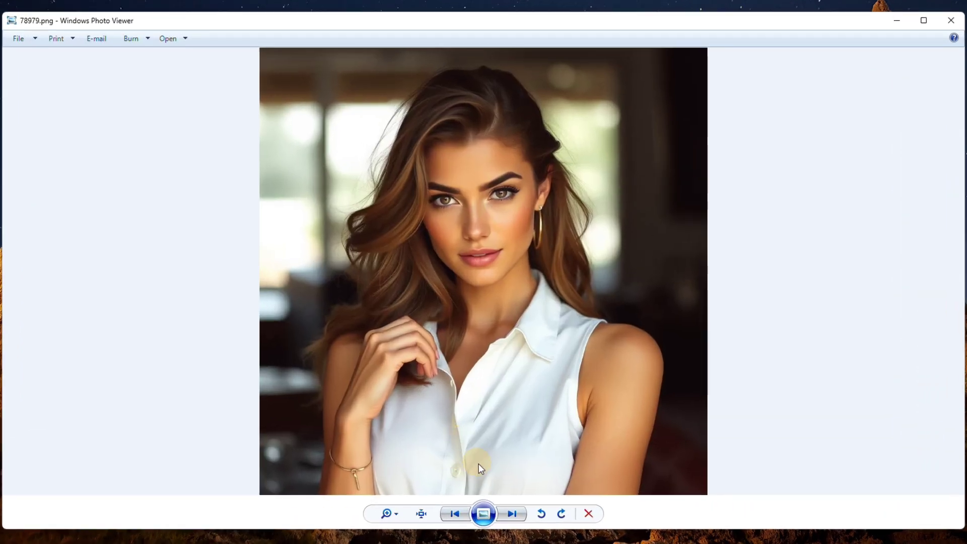
pyautogui.click(519, 512)
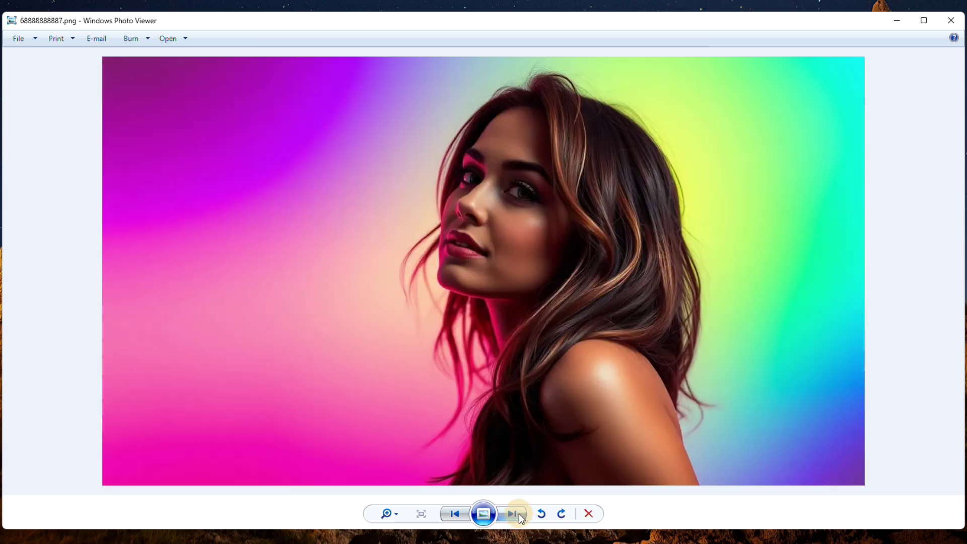